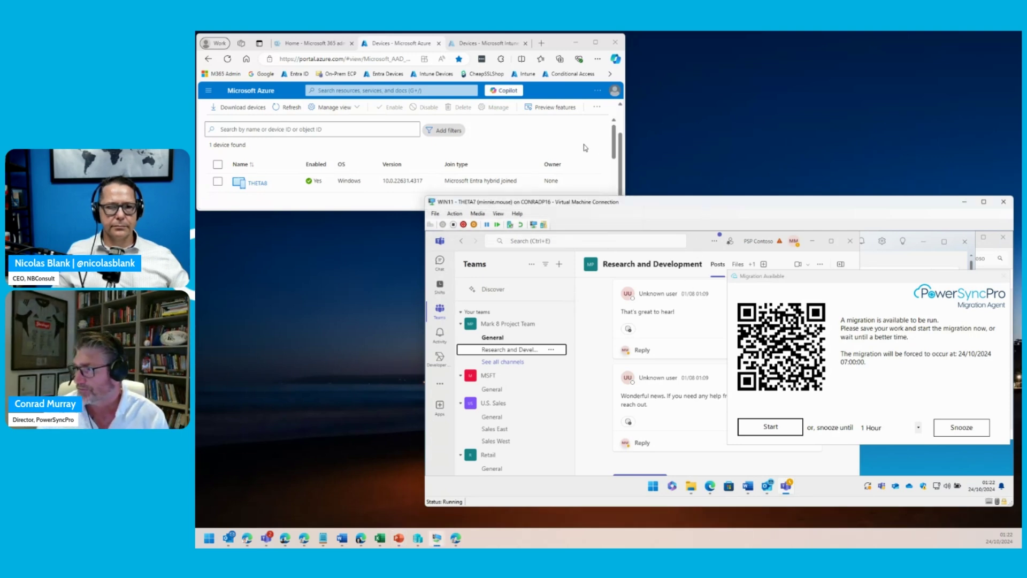
- Close Teams and Outlook inside the Windows 11 VM
click(392, 206)
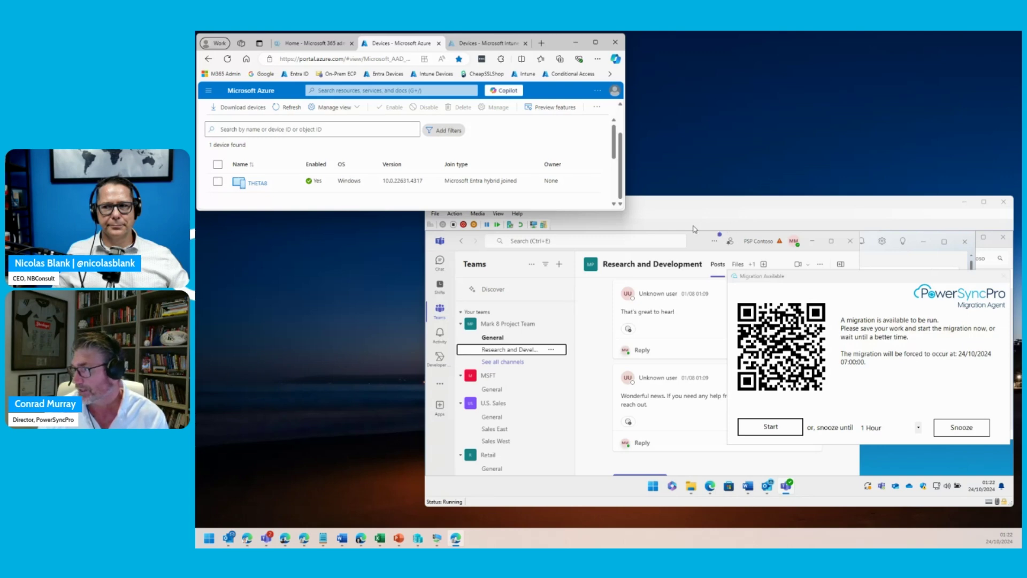
click(439, 447)
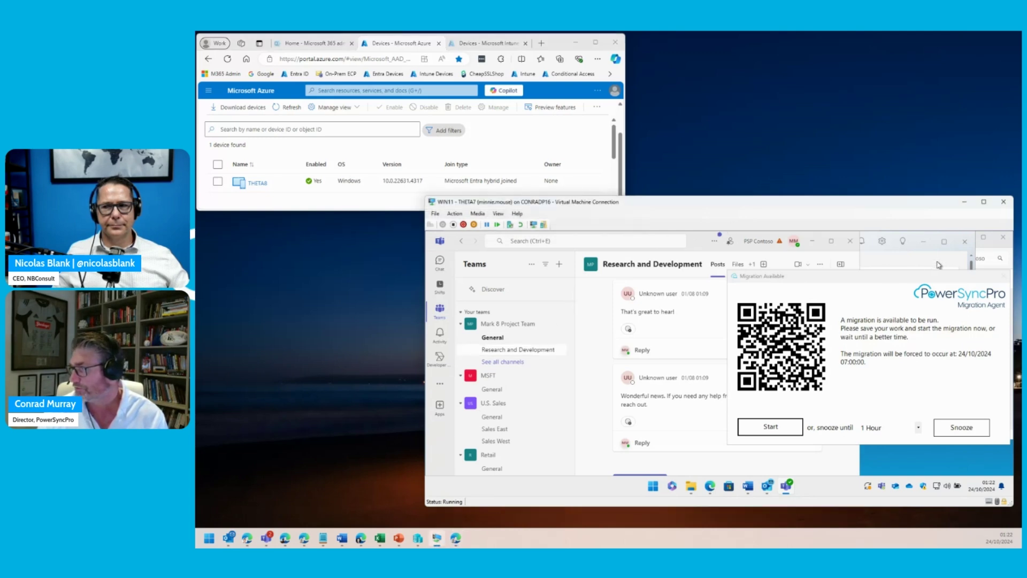
click(849, 246)
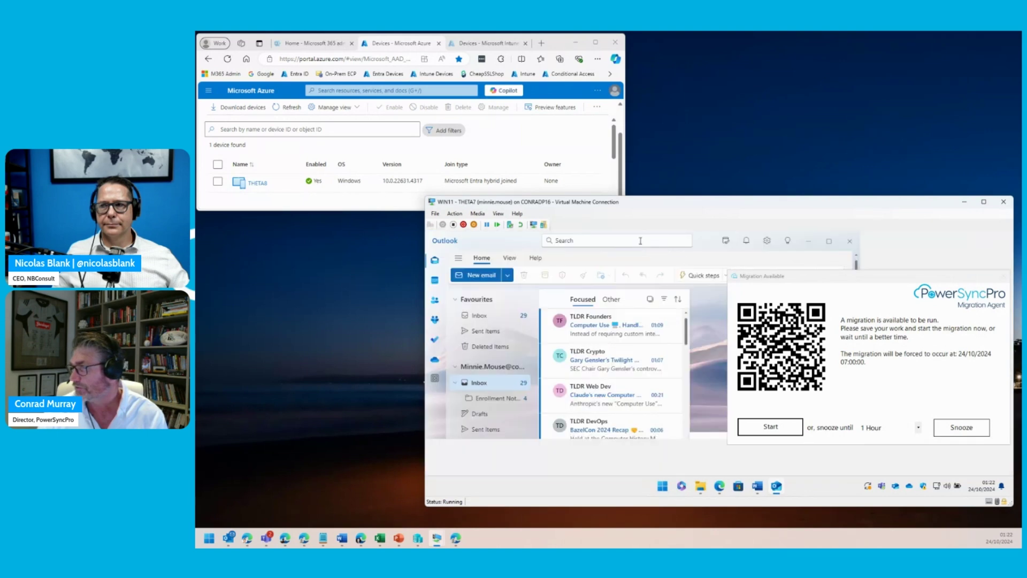
double_click(640, 240)
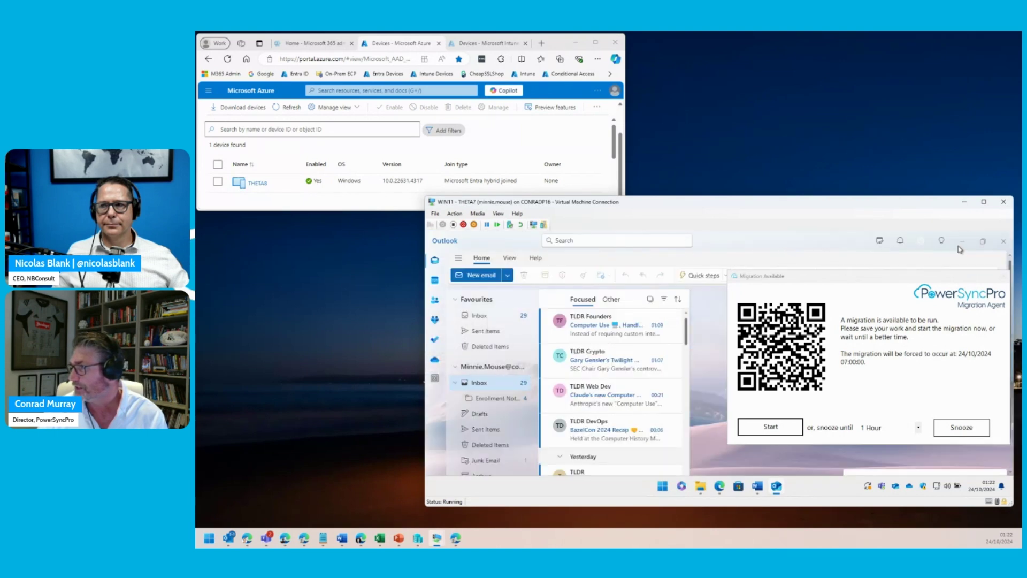
click(1003, 241)
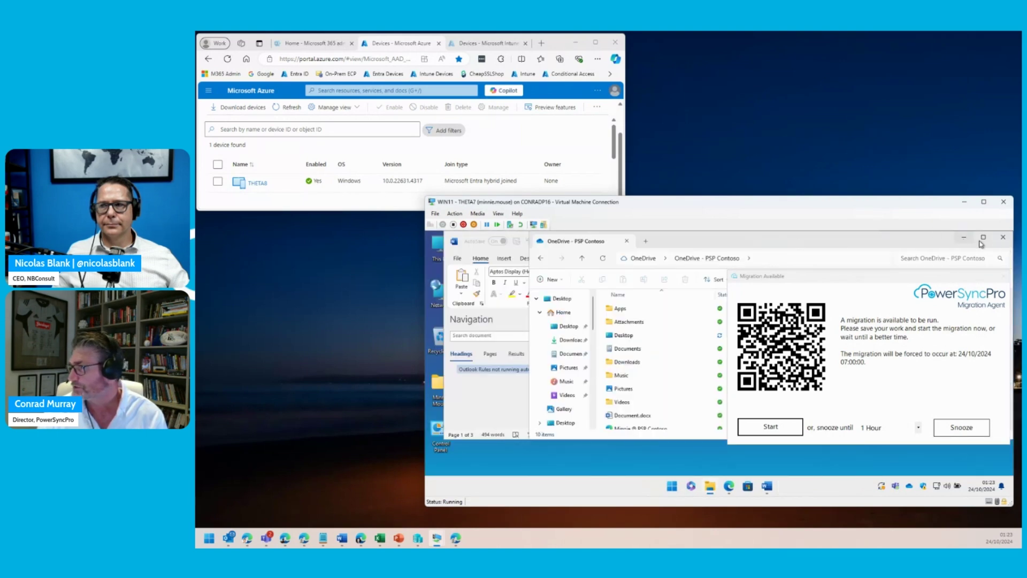
- Close the OneDrive folder and Word, and move the Migration Available prompt to the desktop centre
click(1003, 237)
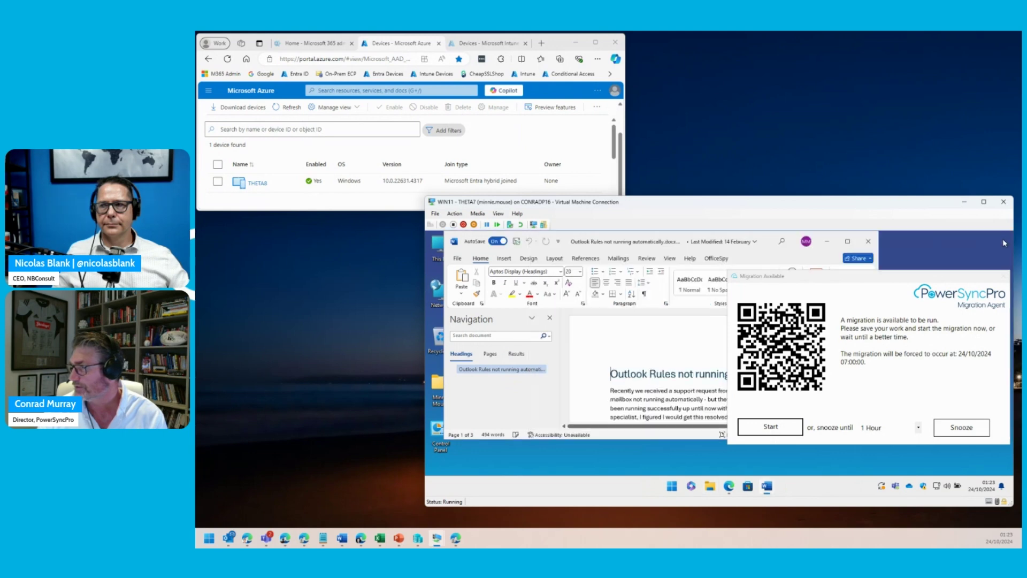
click(868, 245)
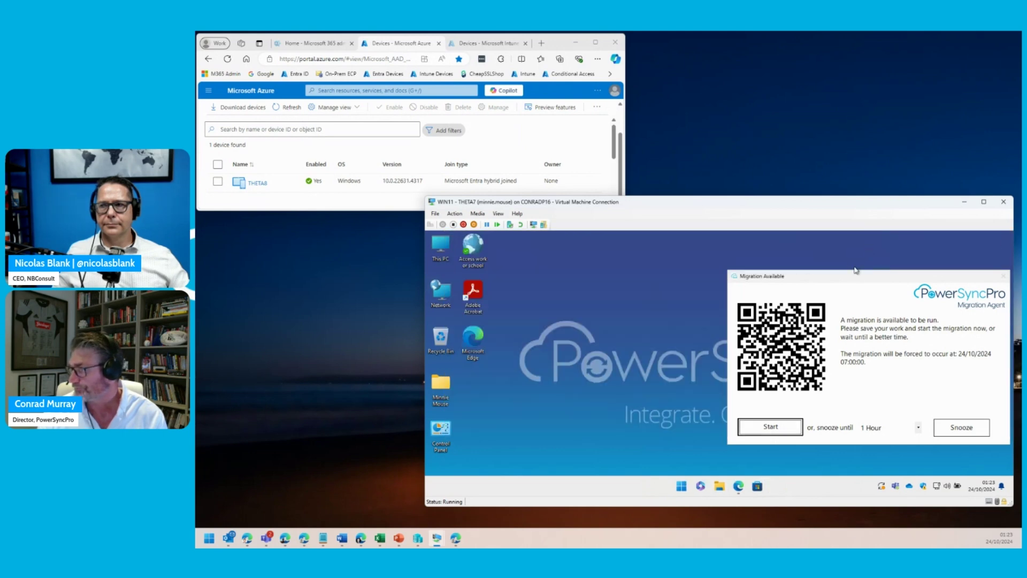
drag(861, 276, 688, 270)
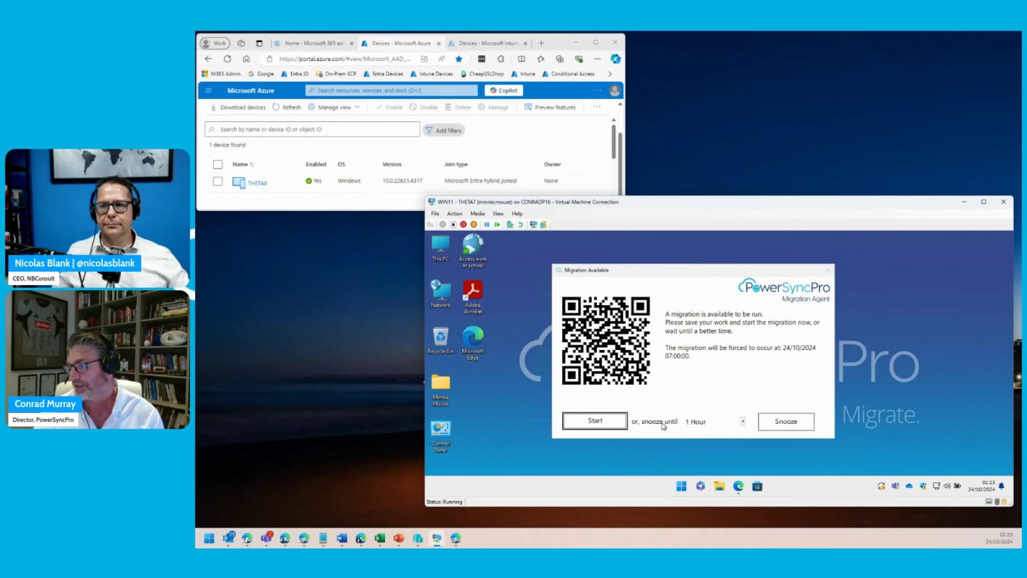
- Start the migration immediately from the Migration Available prompt
click(596, 421)
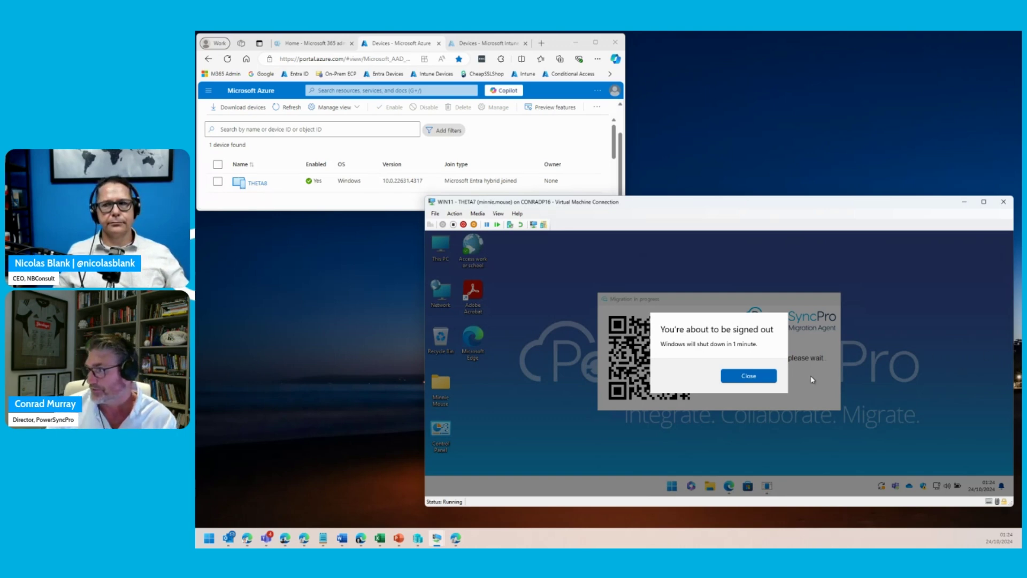
- Dismiss the sign-out warning, restart Windows from the Start shortcut menu, and refresh Azure devices
click(757, 377)
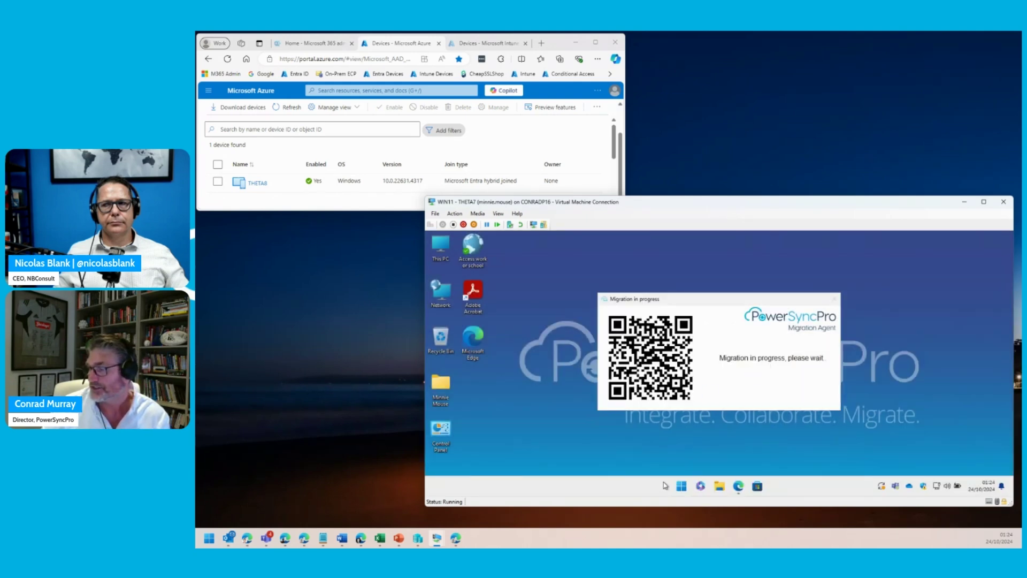
right_click(683, 488)
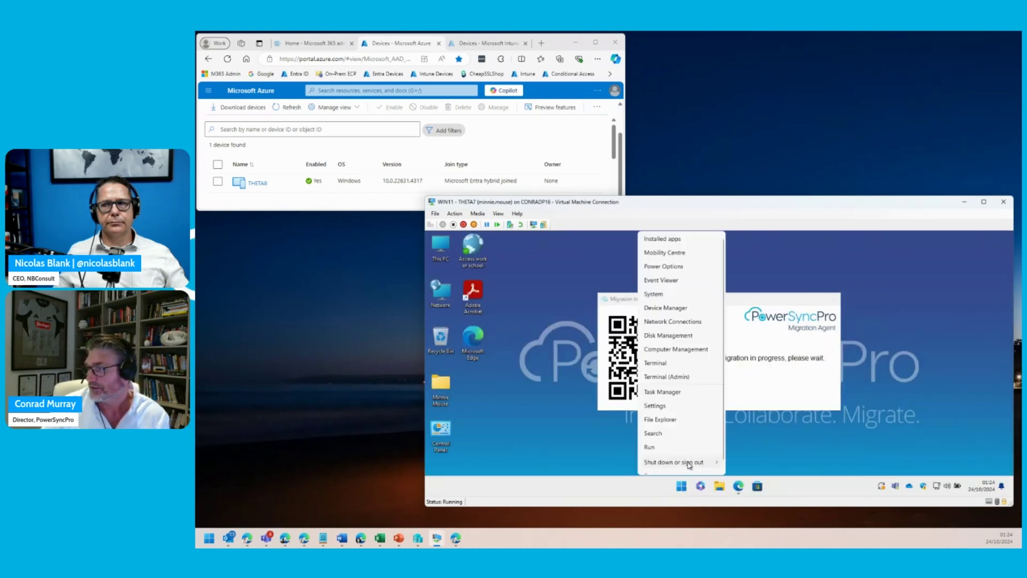
mouse_move(689, 461)
click(724, 463)
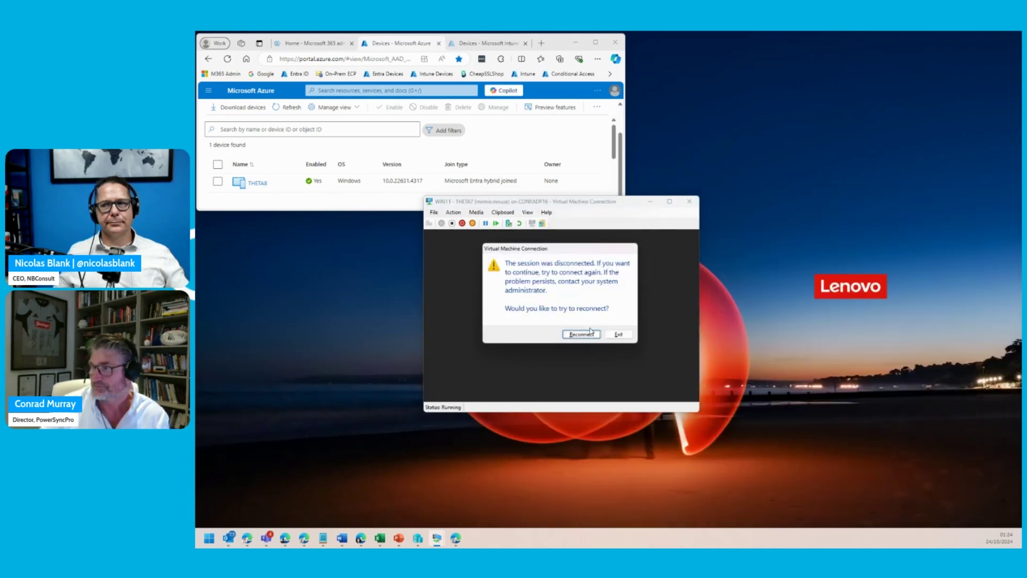
click(379, 208)
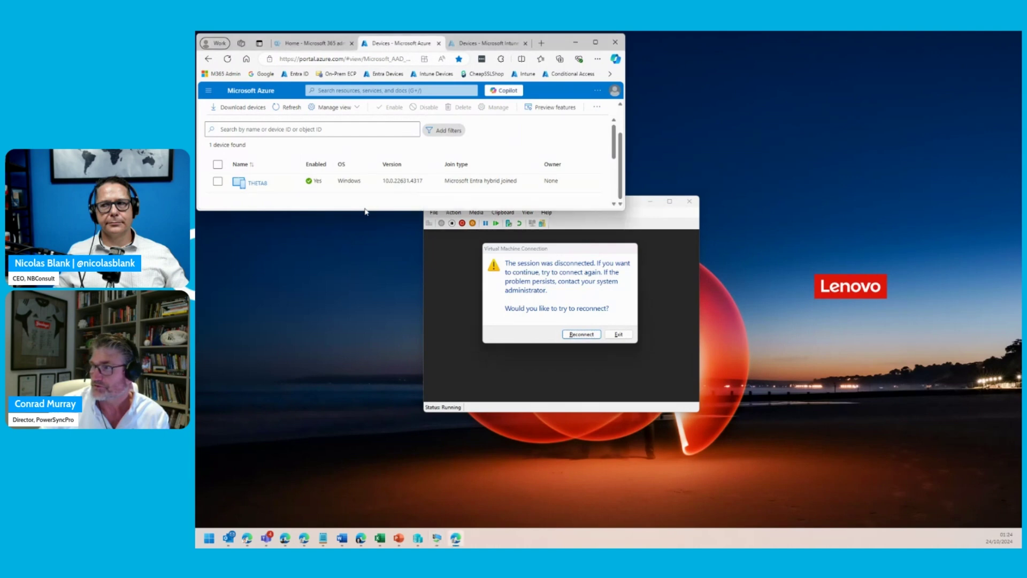
click(298, 110)
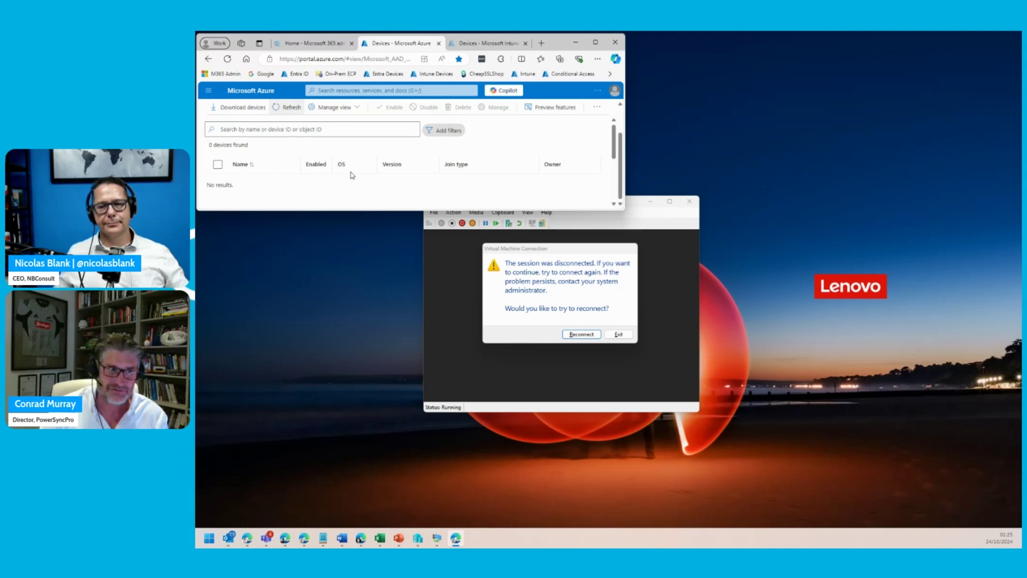
- Reconnect to the restarted VM and refresh Azure devices to see THETA8 Entra joined
click(588, 336)
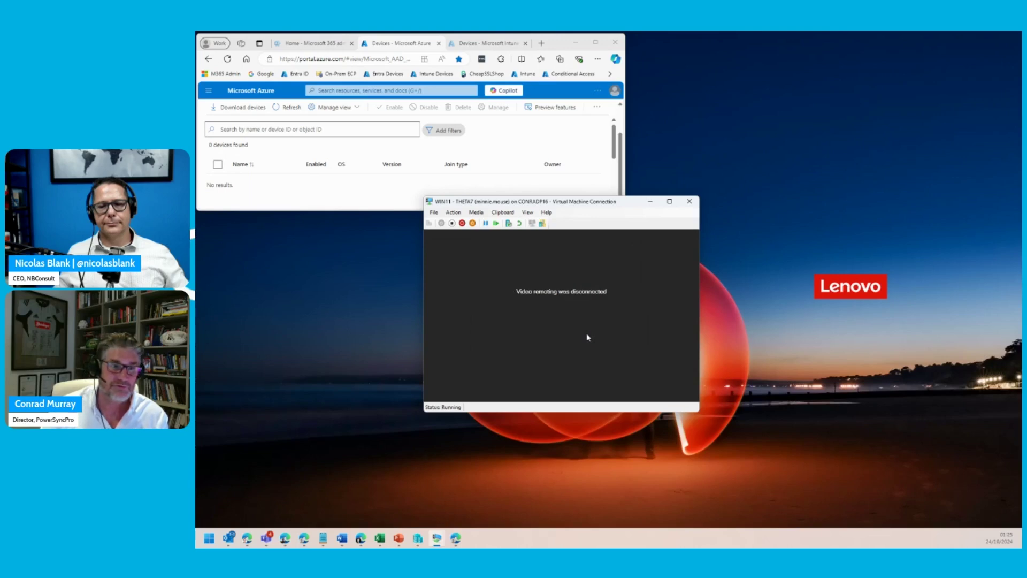
click(588, 336)
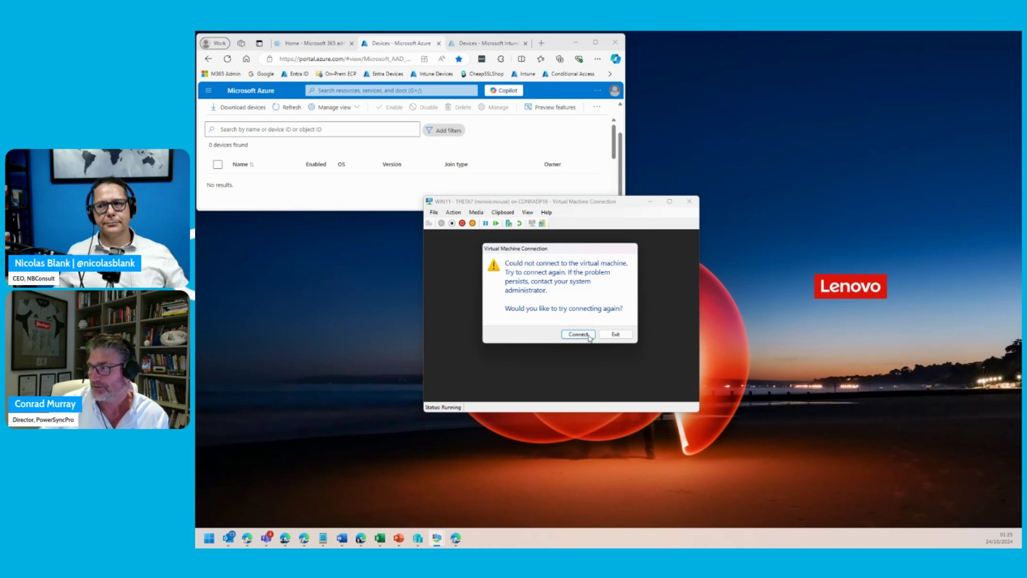
click(583, 336)
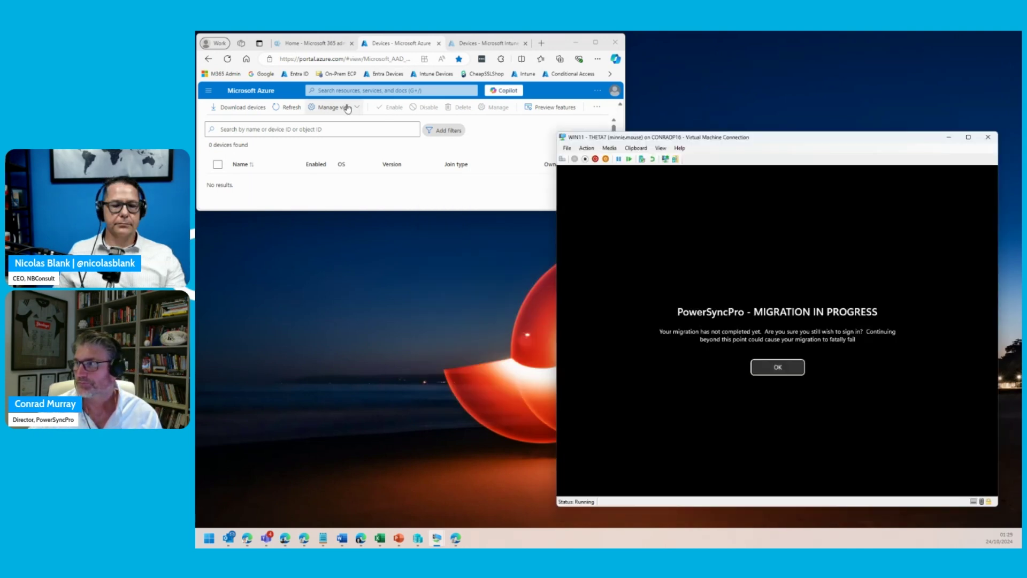
click(291, 109)
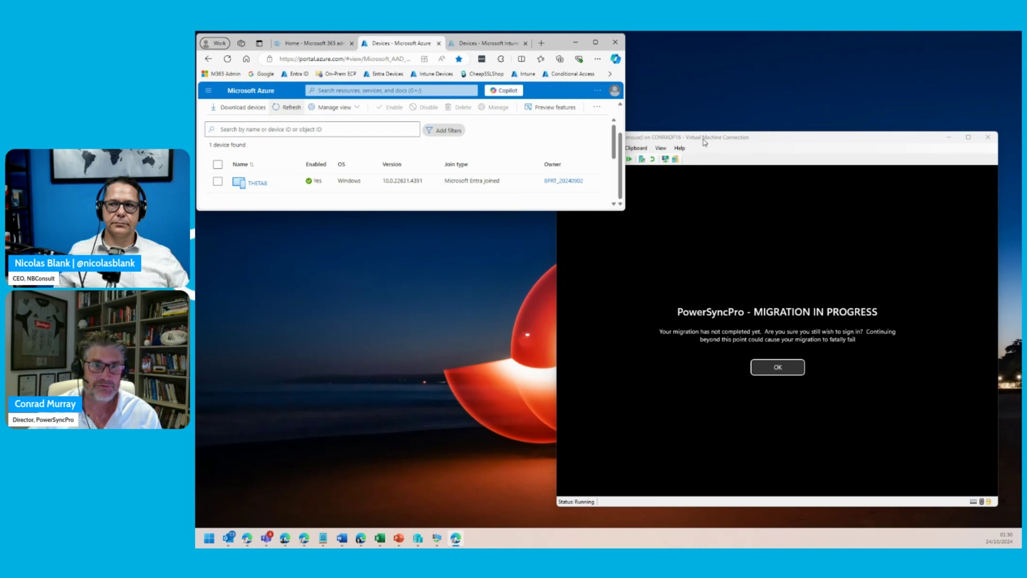
- Sign in to the VM with the cloud work account e-mail and password, then refresh Azure devices
key(Return)
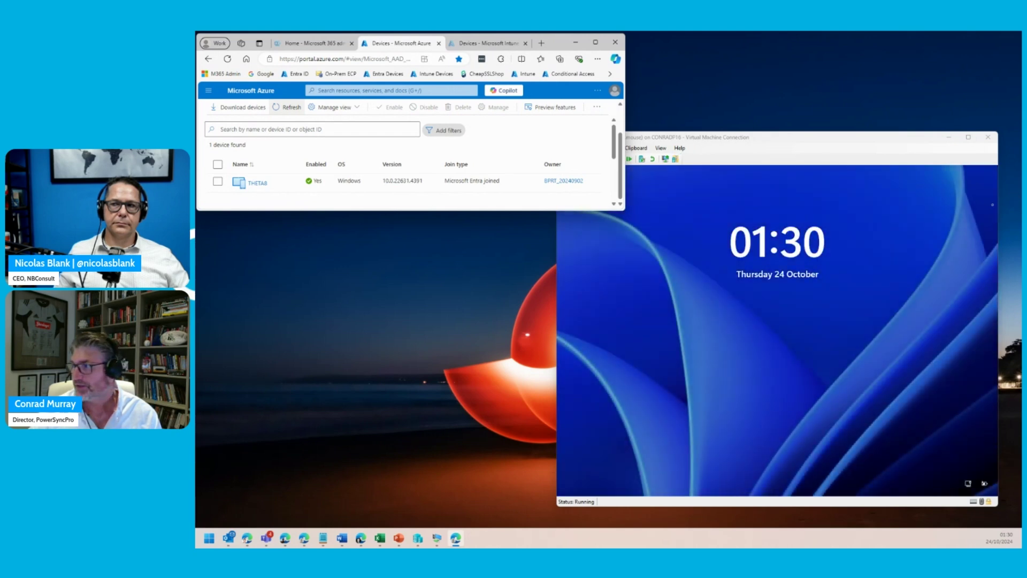
click(789, 277)
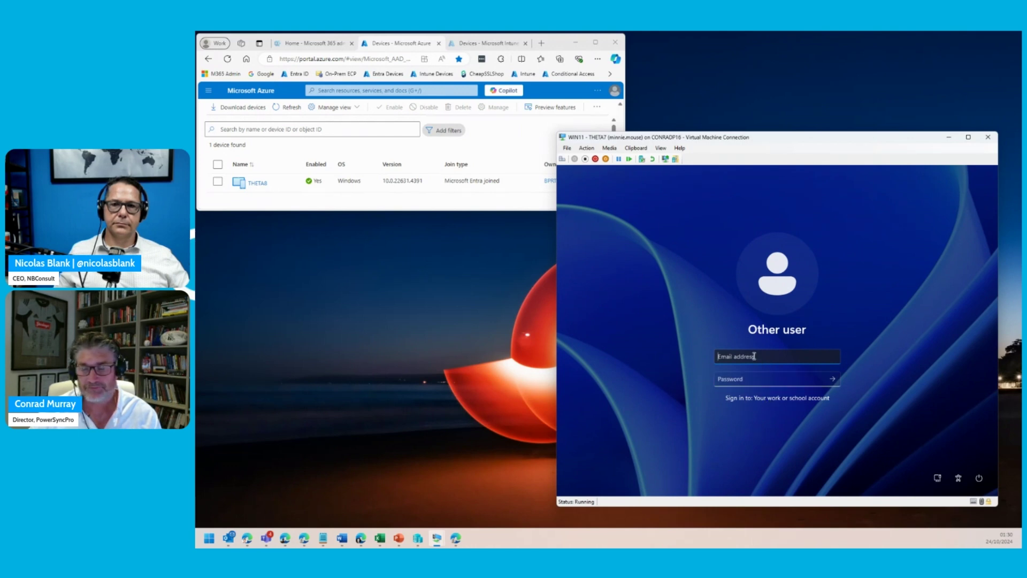
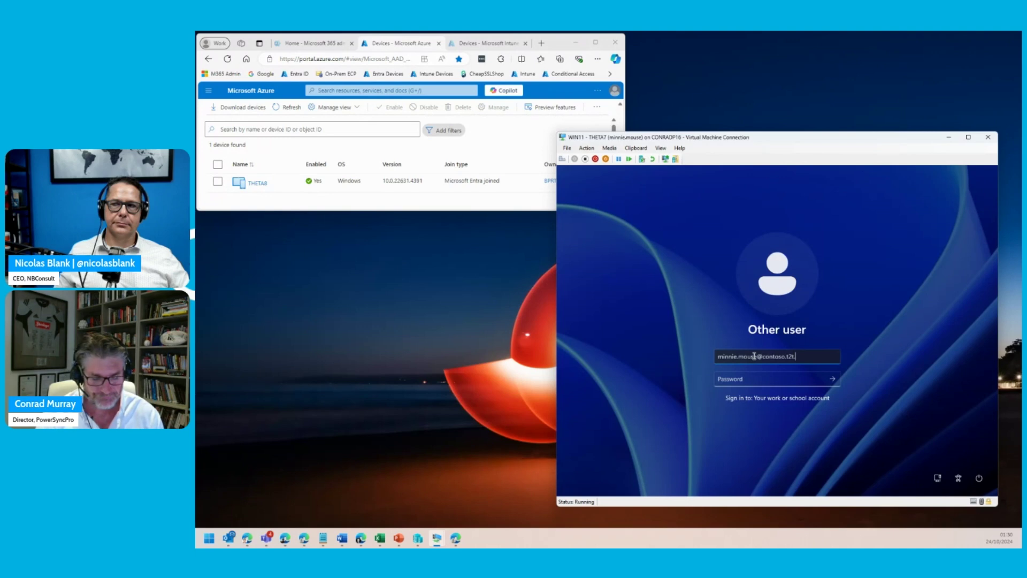
key(Tab)
text(***)
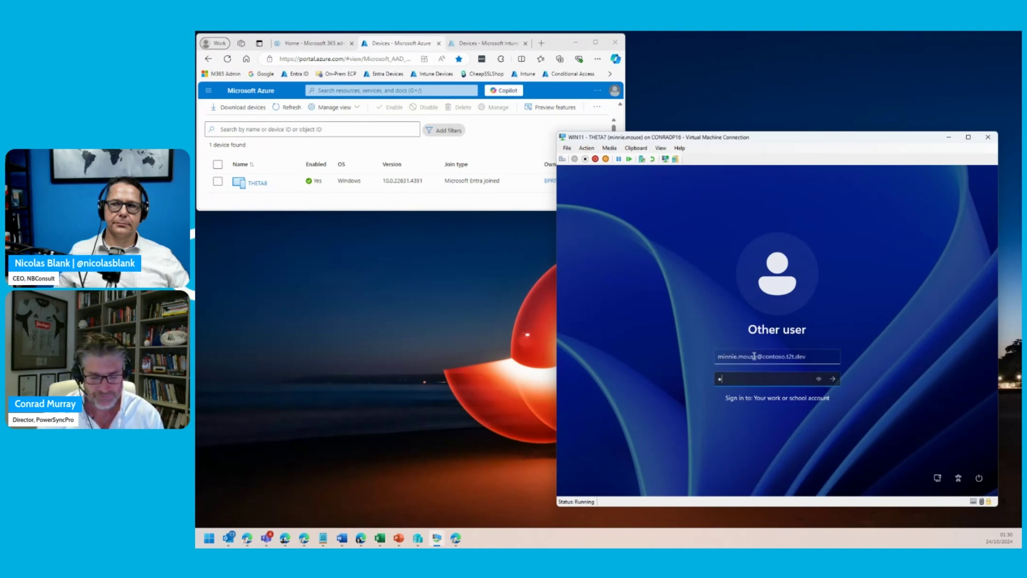
text(********)
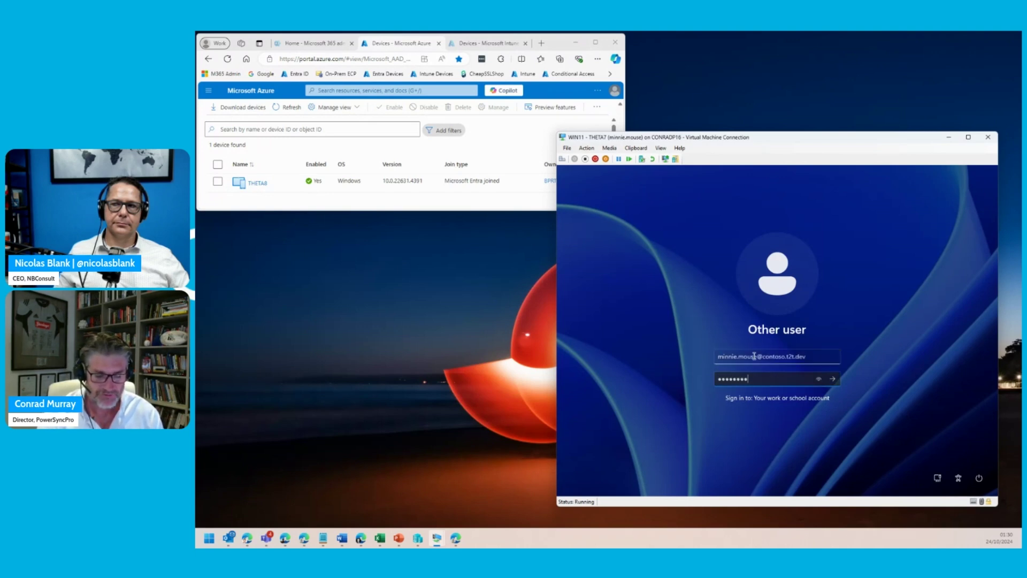
key(Return)
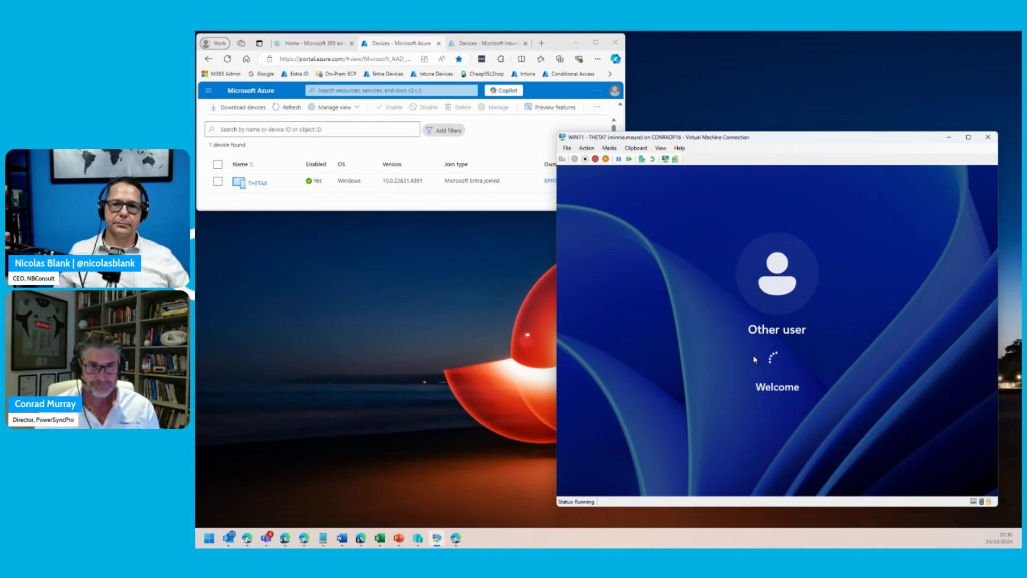
click(481, 207)
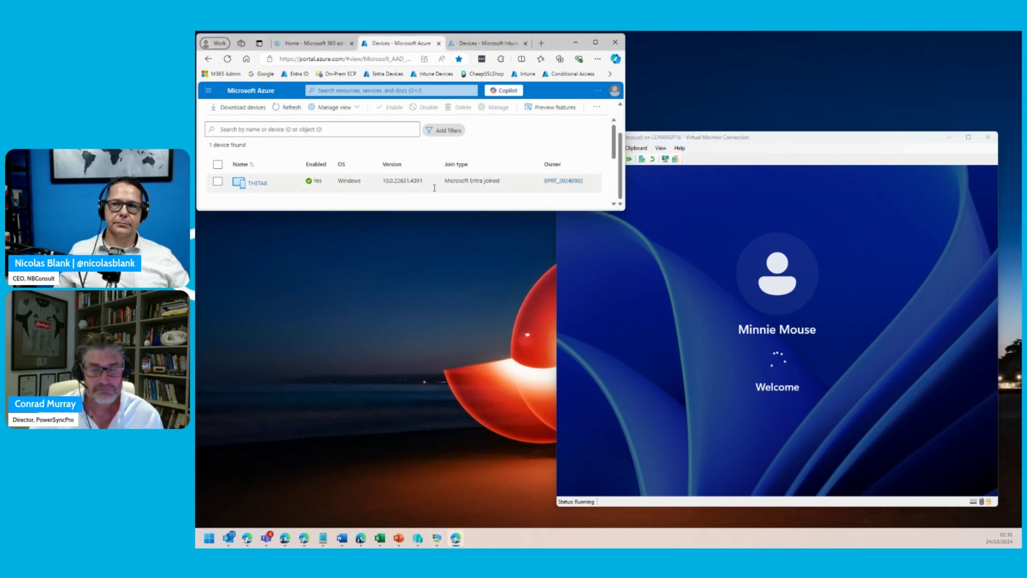
click(292, 111)
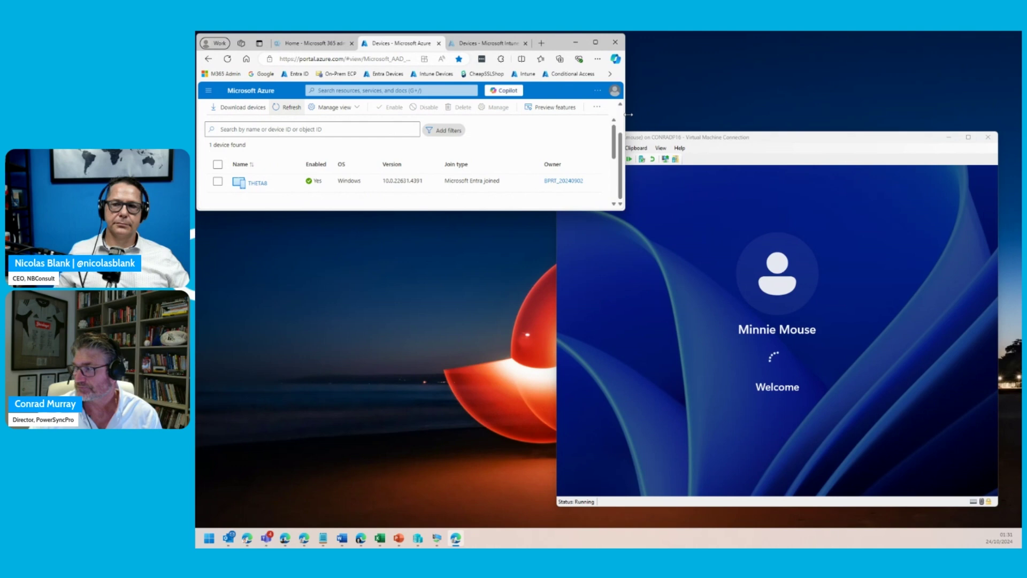
- Let the Welcome screen finish so the migrated user's desktop and taskbar load
click(755, 141)
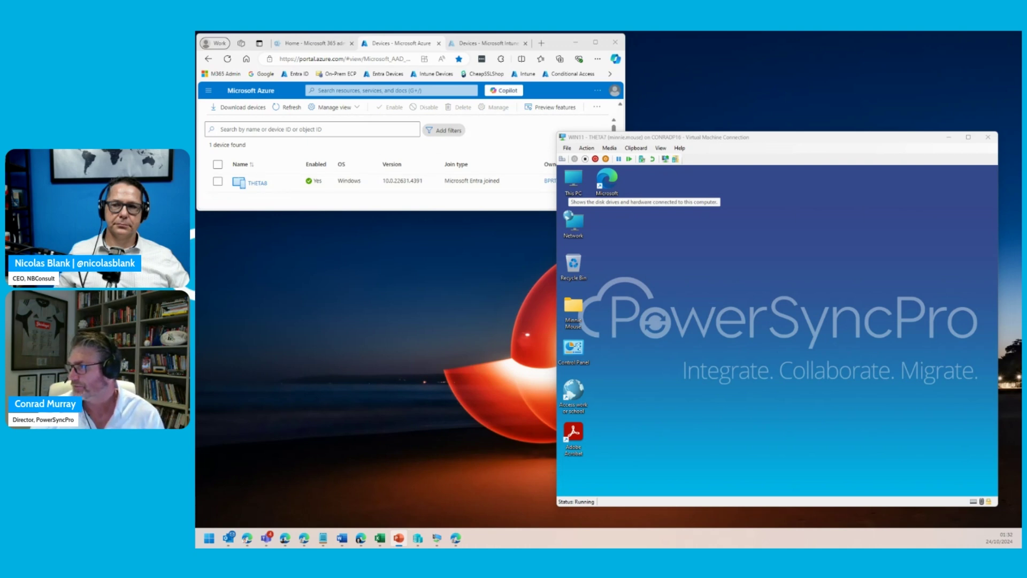
click(912, 277)
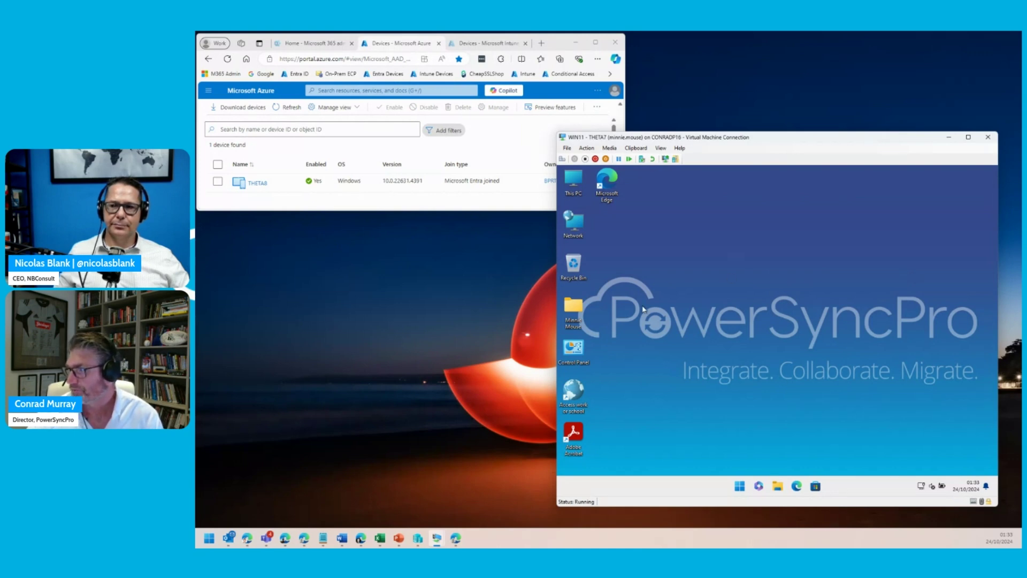
click(569, 59)
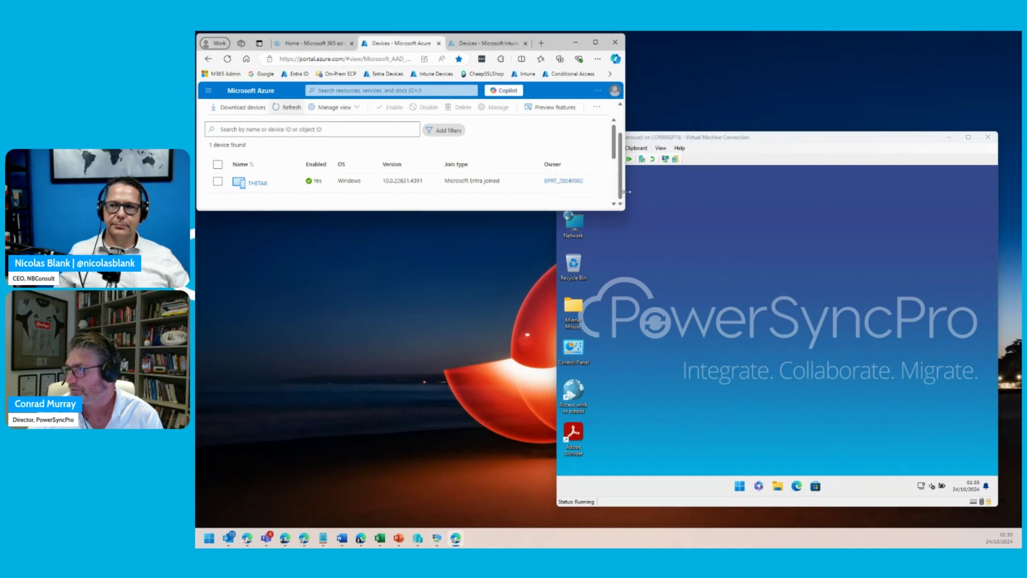
- Resize the Azure browser window and return to the VM to launch Microsoft Teams
drag(626, 192, 617, 193)
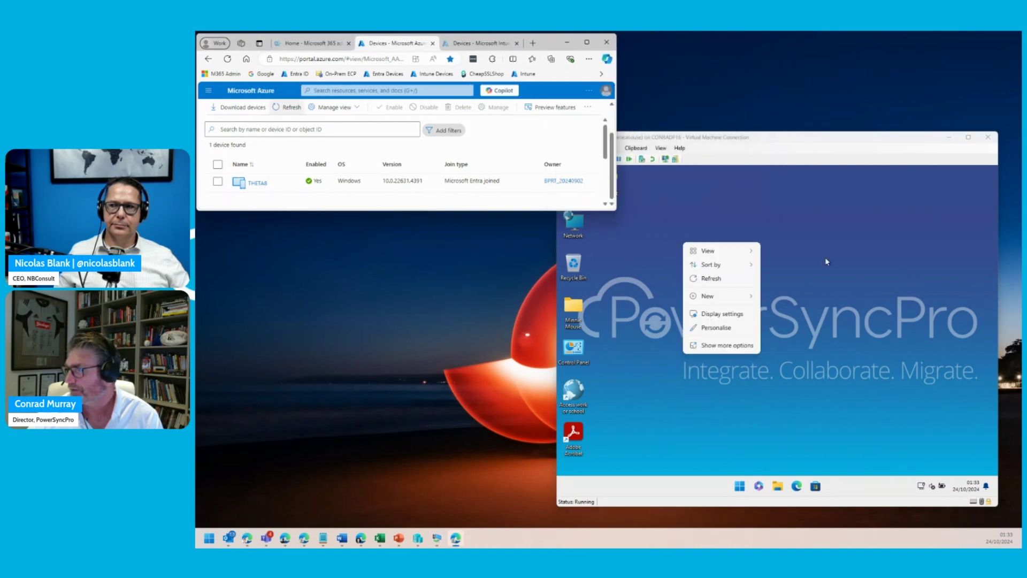
click(825, 261)
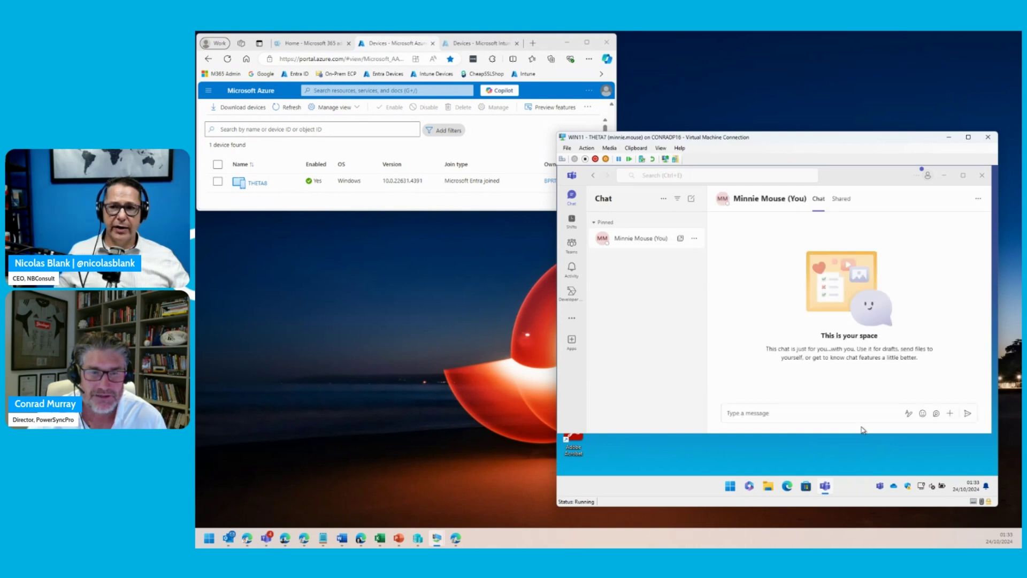
- Open the Mark 8 Project Team's Research and Development channel posts
click(572, 244)
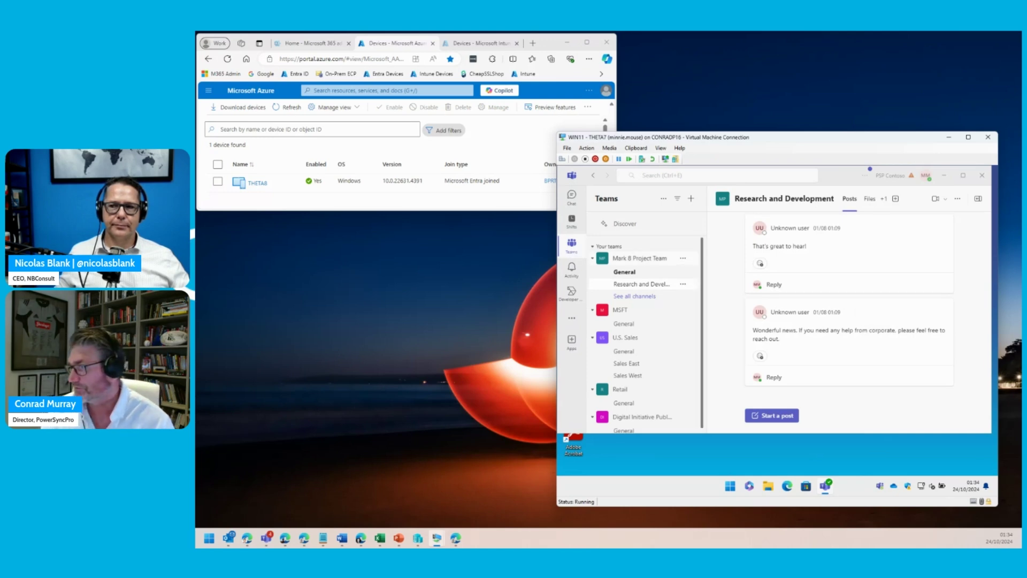
- Launch the new Outlook app, get past its welcome tip, and minimise it
click(729, 486)
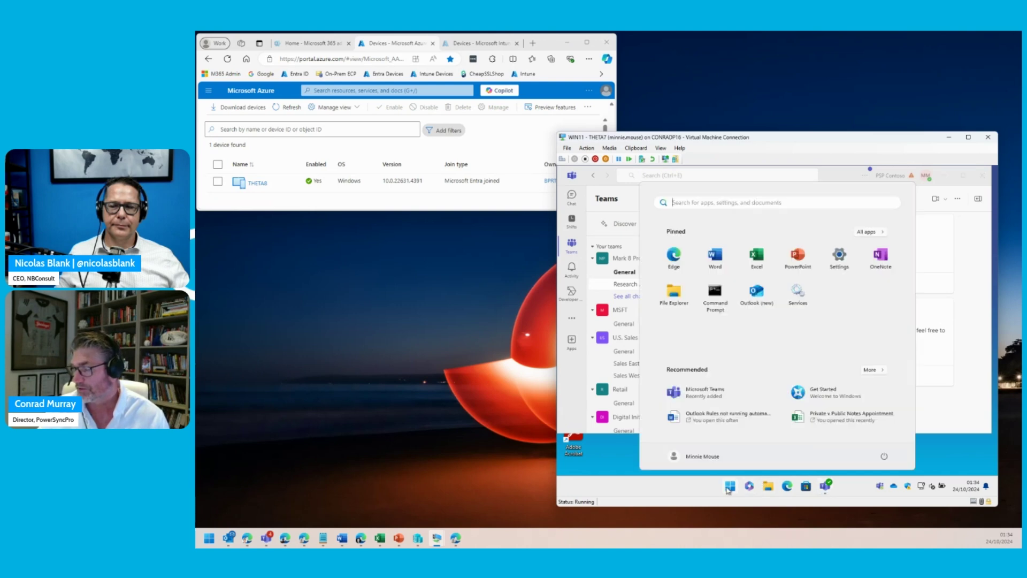
click(757, 299)
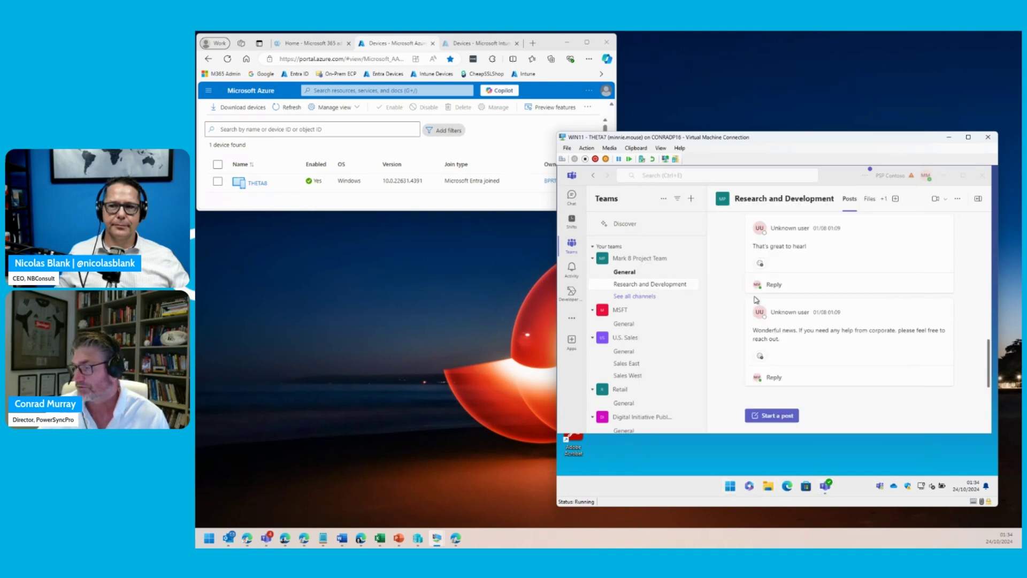
click(729, 486)
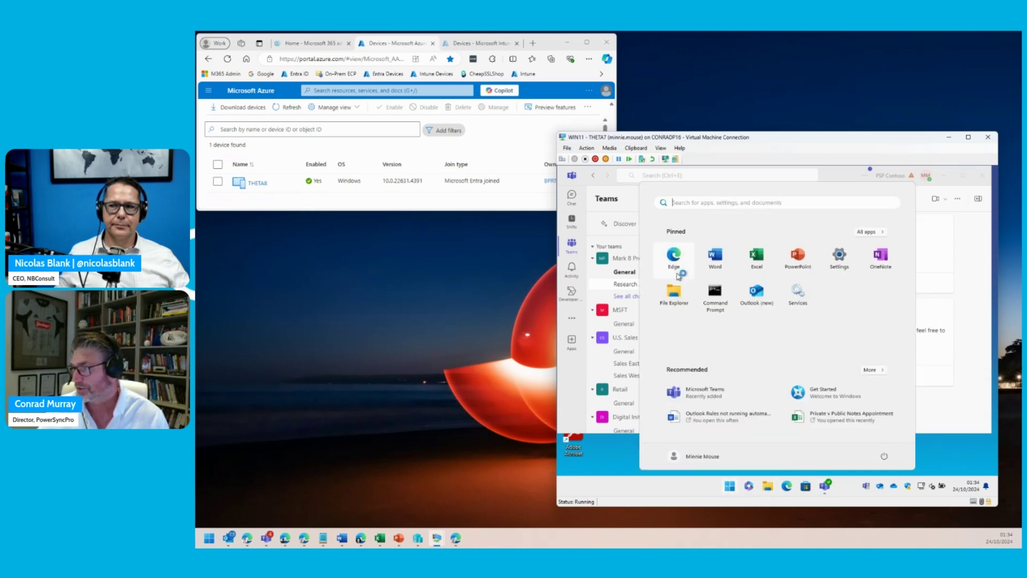
click(889, 182)
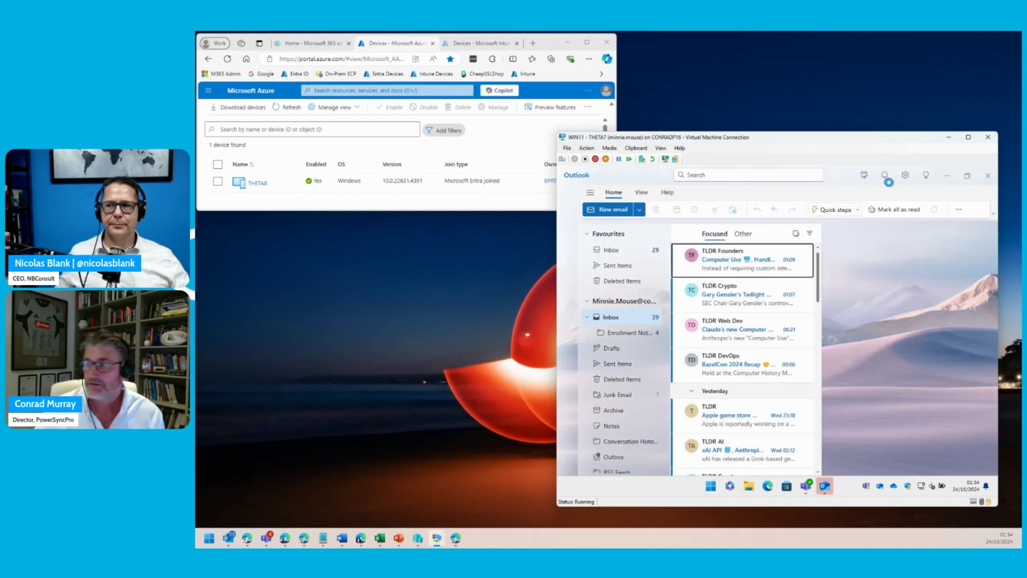
click(963, 452)
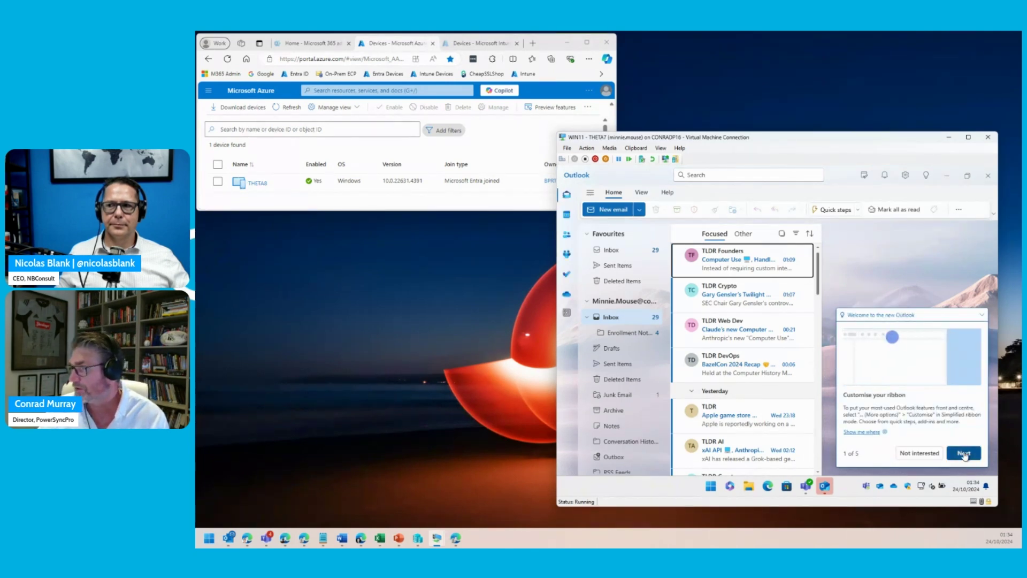
click(947, 176)
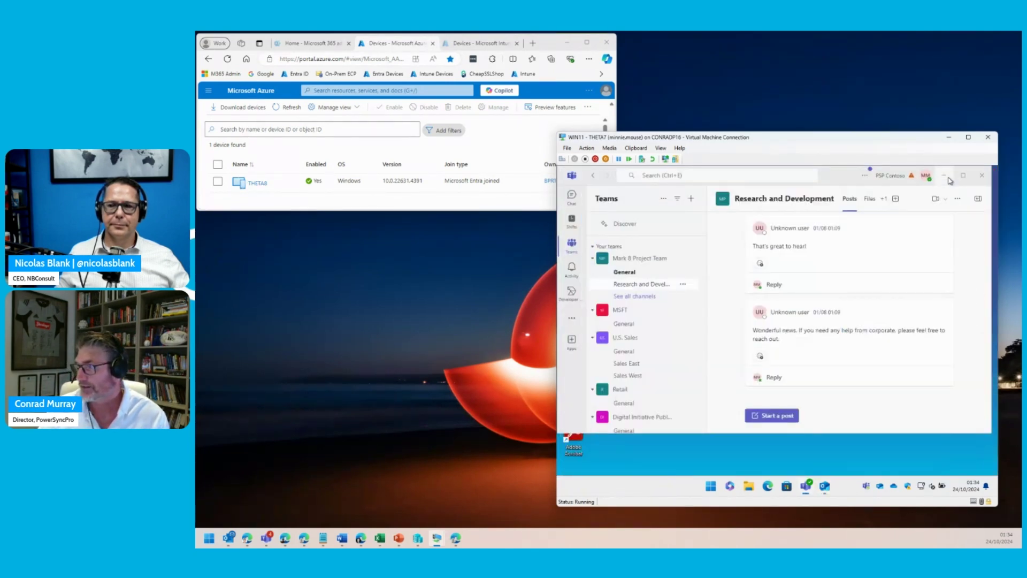
- Minimise Teams, open Word, refresh and widen the Azure device list, then minimise Word
click(945, 175)
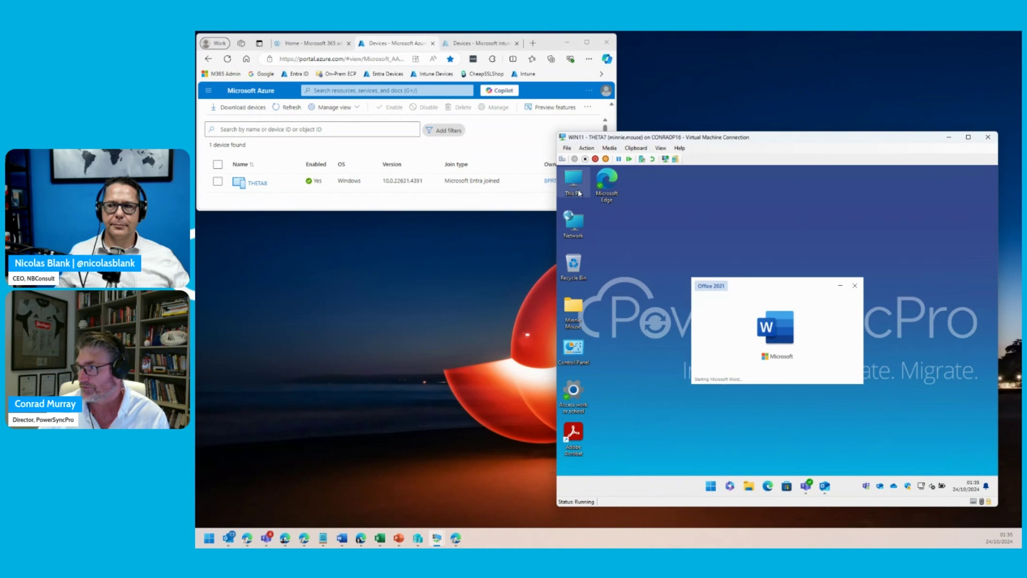
click(520, 203)
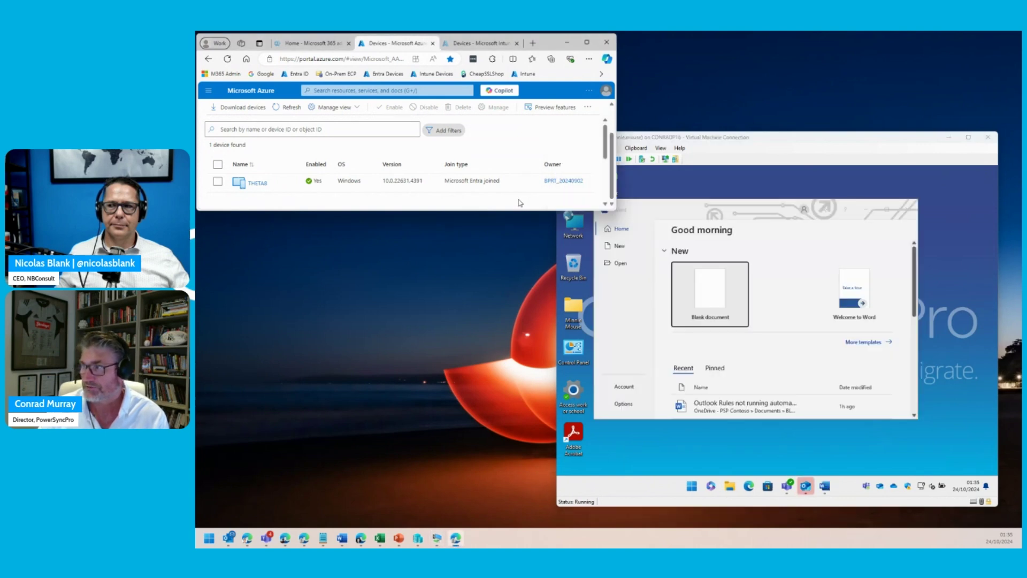
click(291, 108)
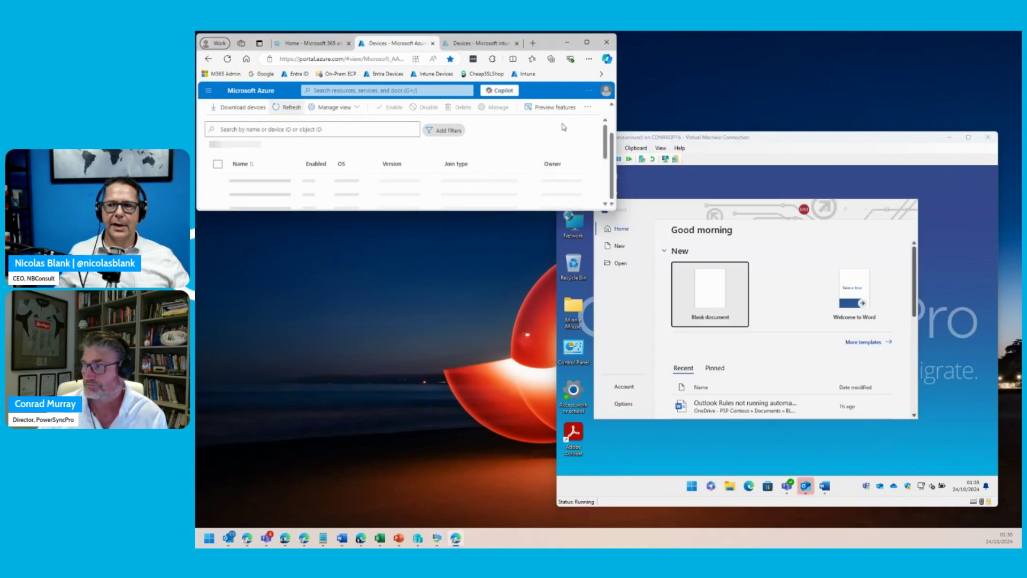
drag(617, 122, 732, 122)
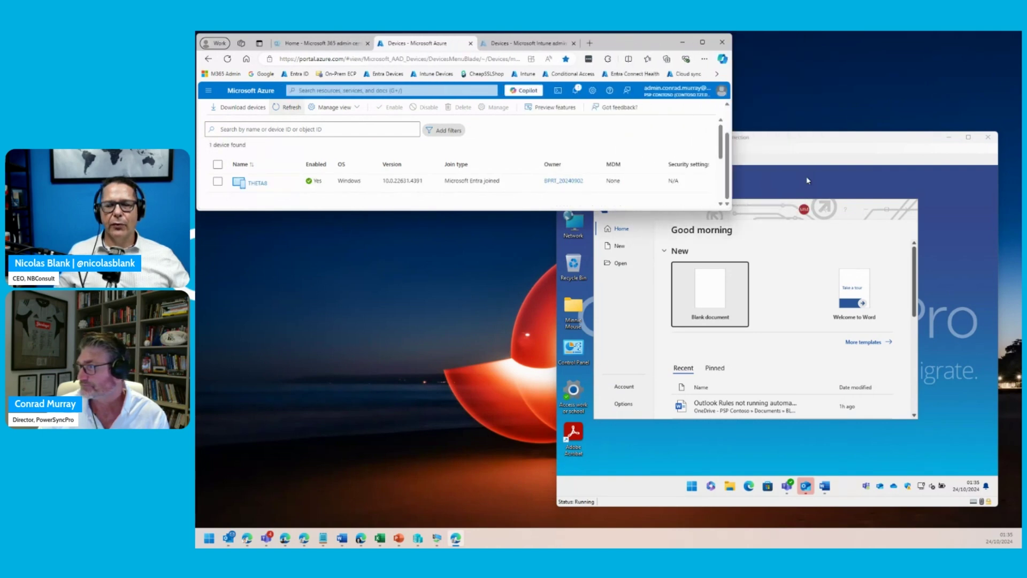
click(868, 213)
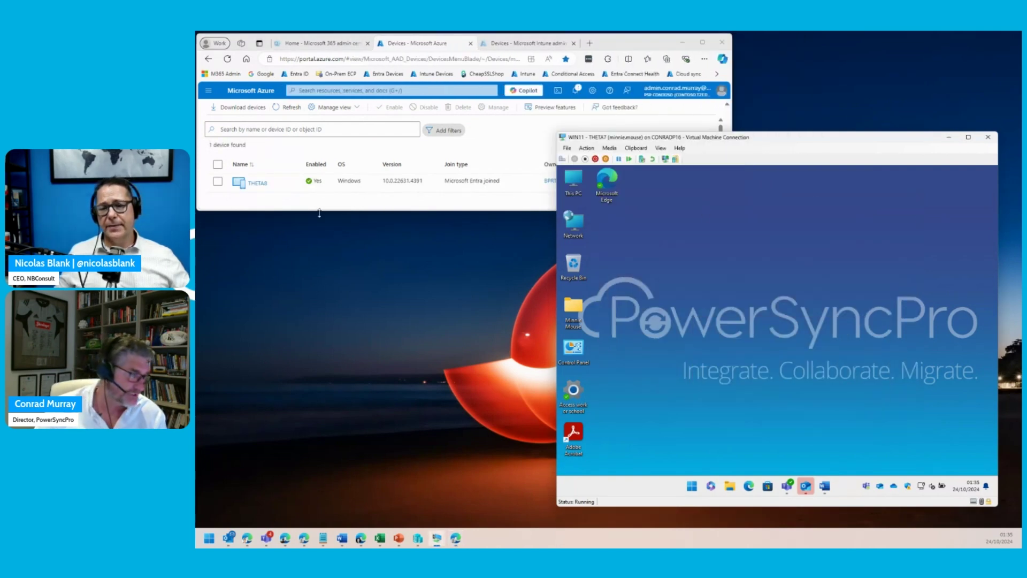